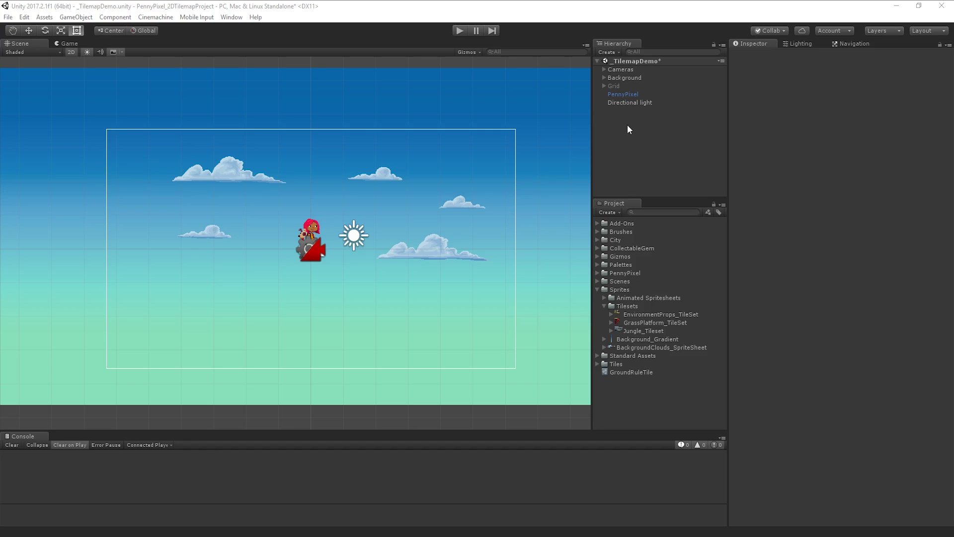
Create a Tilemap via GameObject > 2D Object and rename its Grid child to Ground
click(88, 18)
mouse_move(87, 64)
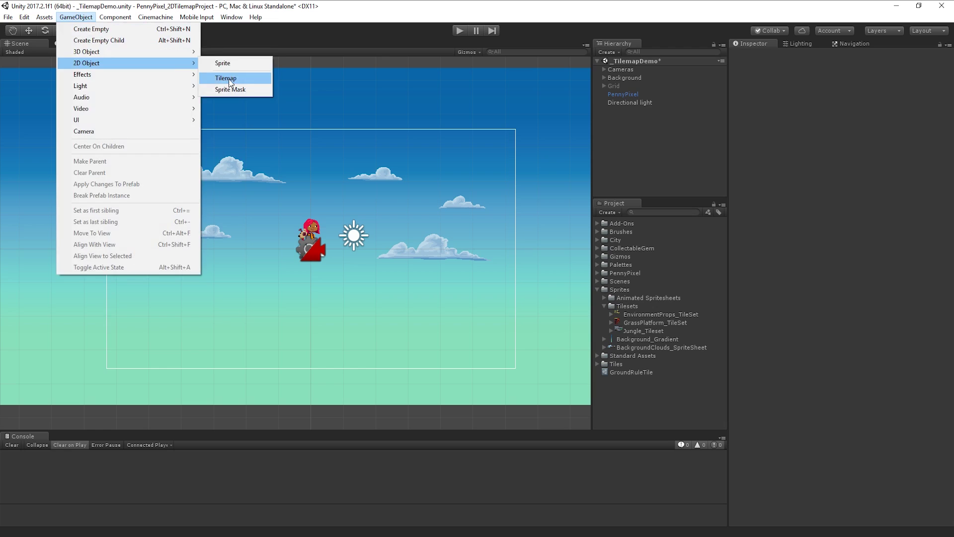
click(227, 77)
click(603, 110)
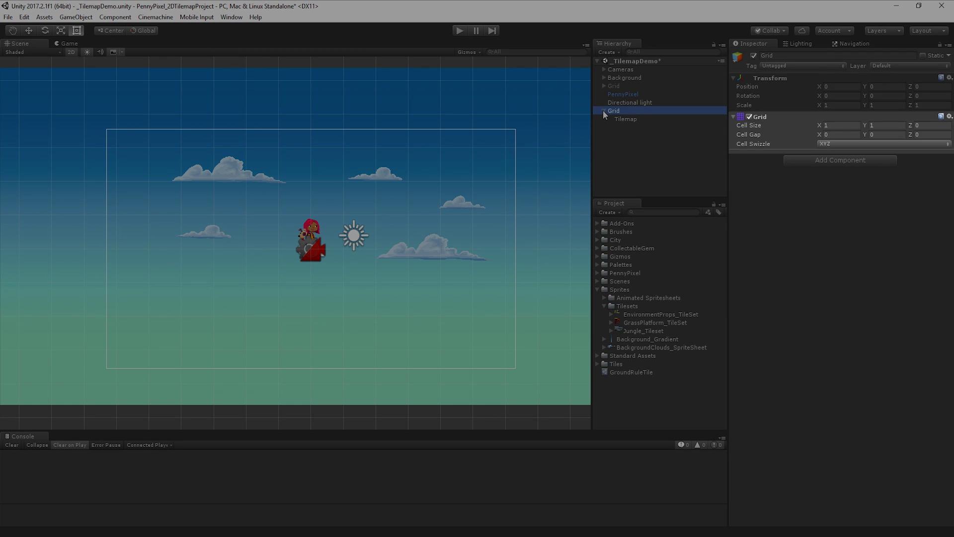
click(626, 121)
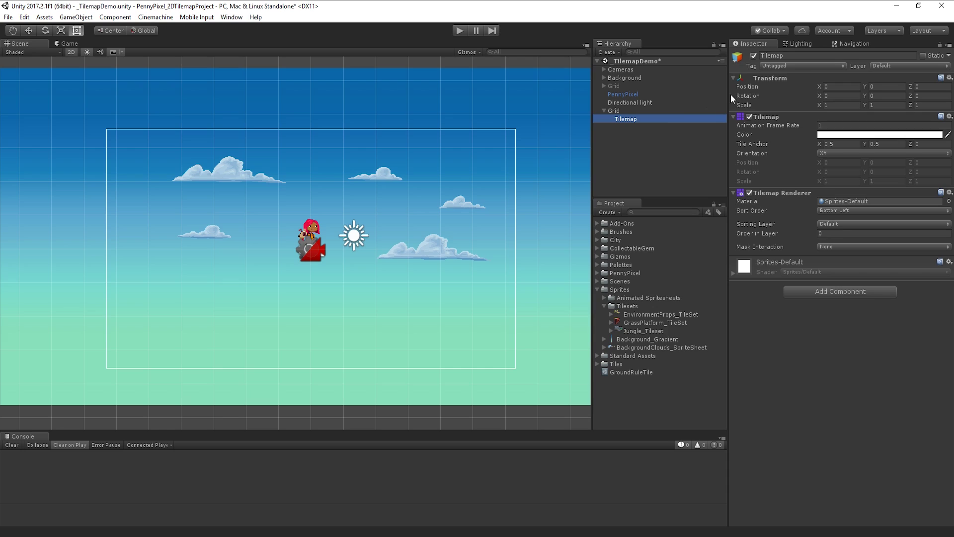
click(800, 55)
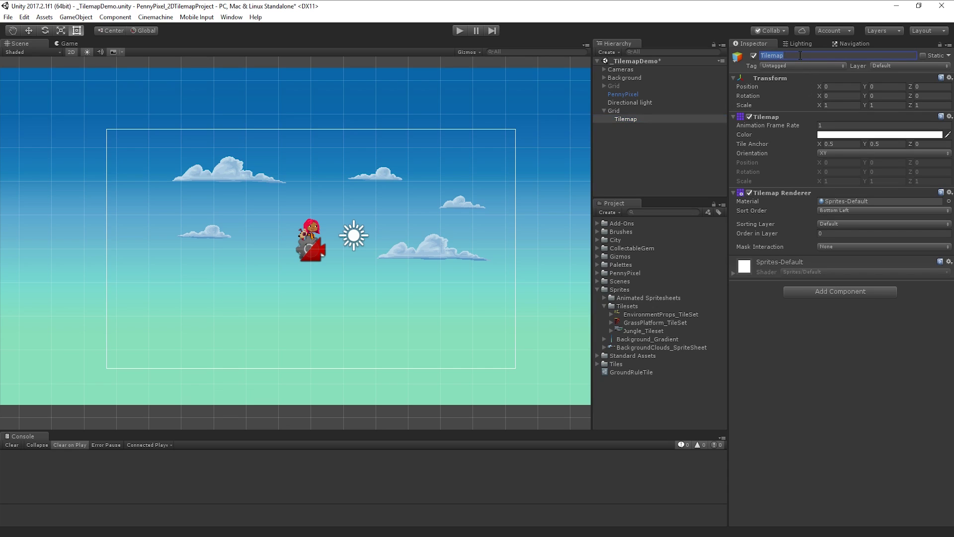
text(Ground)
key(Return)
click(661, 154)
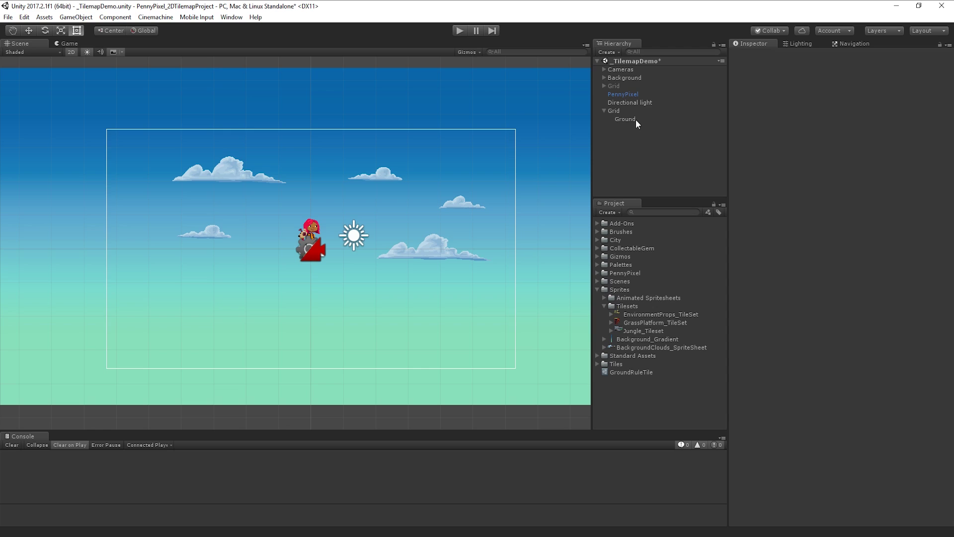
Open the Tile Palette window and dock it beside the Scene view
click(232, 16)
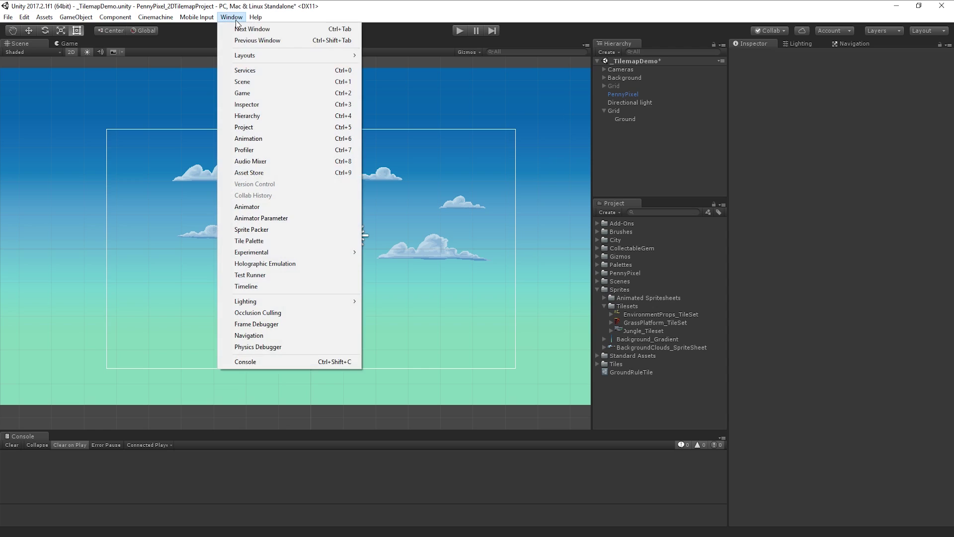
click(272, 240)
drag(36, 18, 454, 94)
Create a new empty palette named Grass Platforms
click(447, 83)
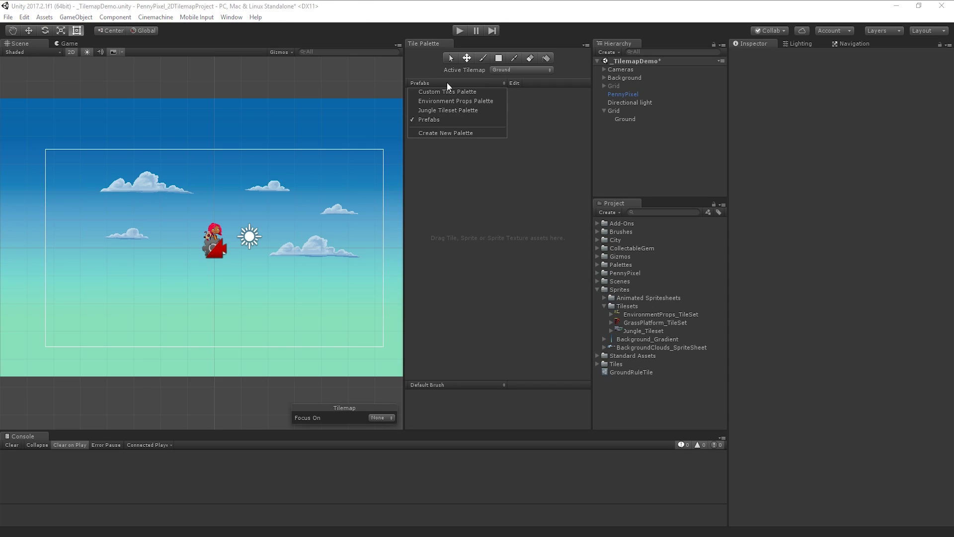
click(447, 133)
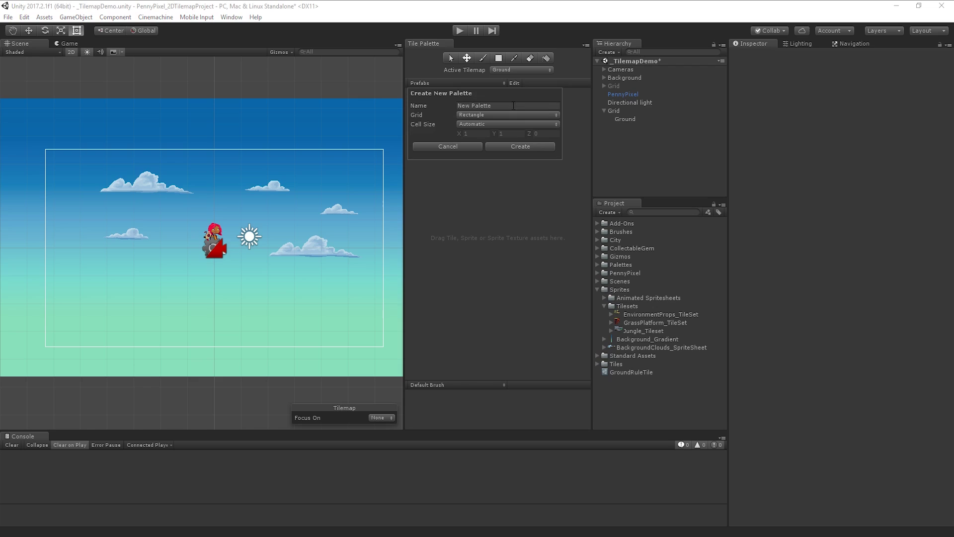
click(477, 105)
text(Grass Pla)
text(tforms)
key(Return)
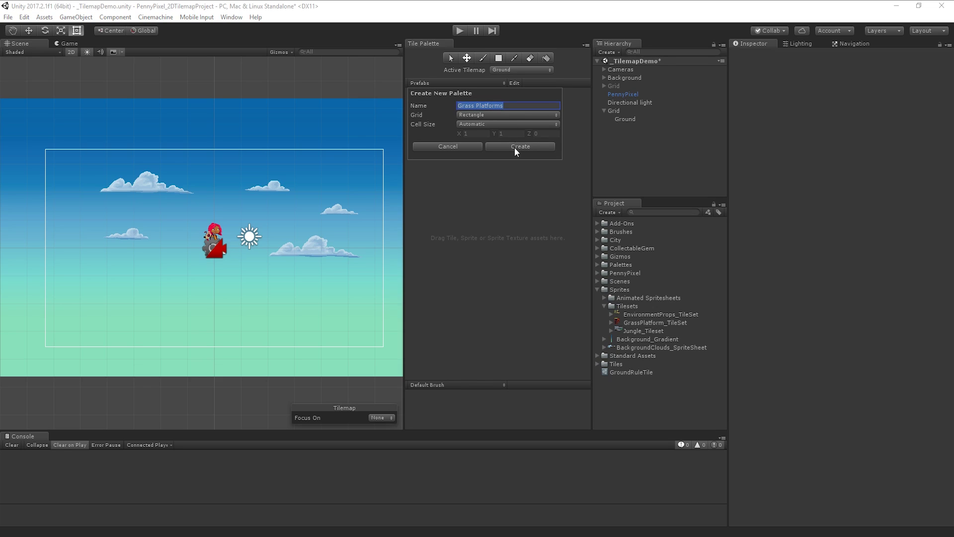
click(514, 147)
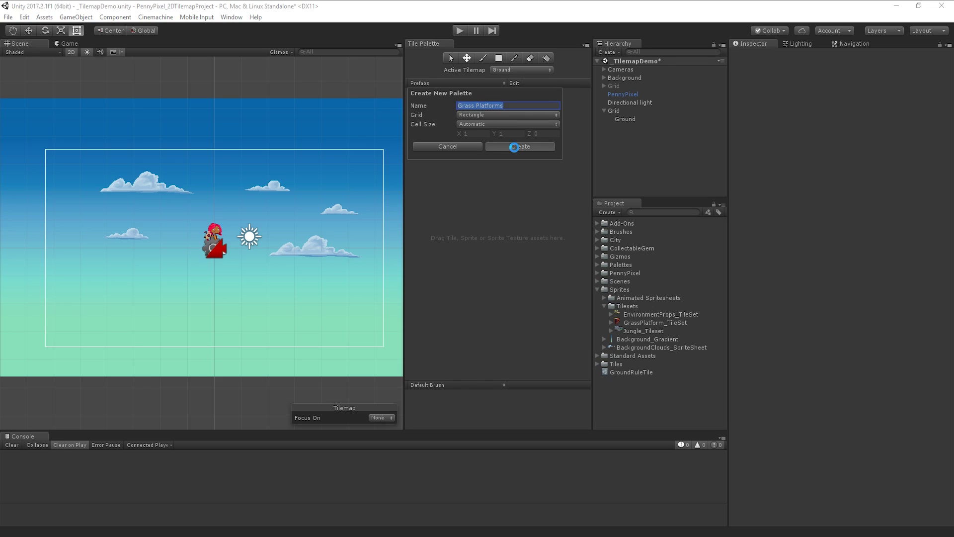
Select the GrassPlatform_TileSet texture in the Project panel to review its import settings
click(641, 323)
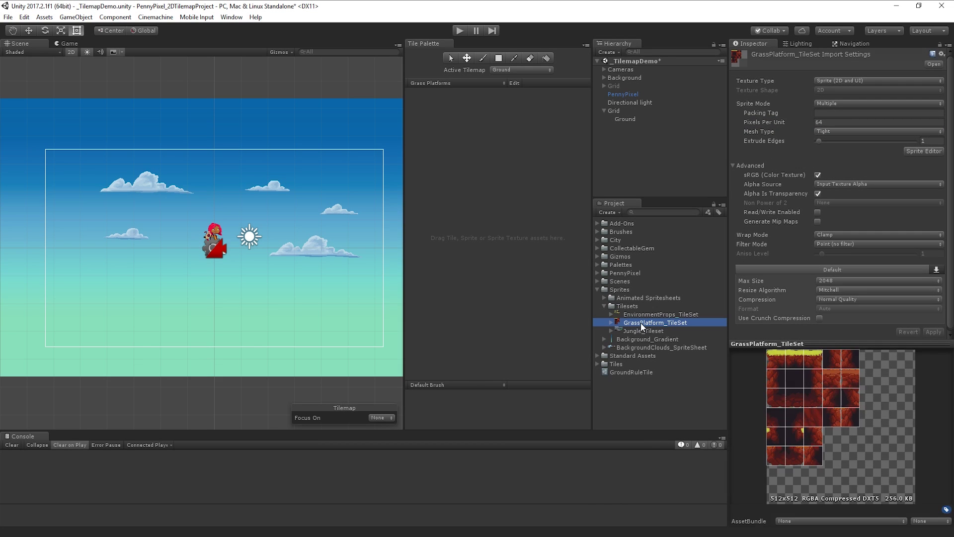
Drop GrassPlatform_TileSet into the palette, saving tiles in Tiles/Grass Tiles, and inspect one tile
drag(640, 323, 456, 131)
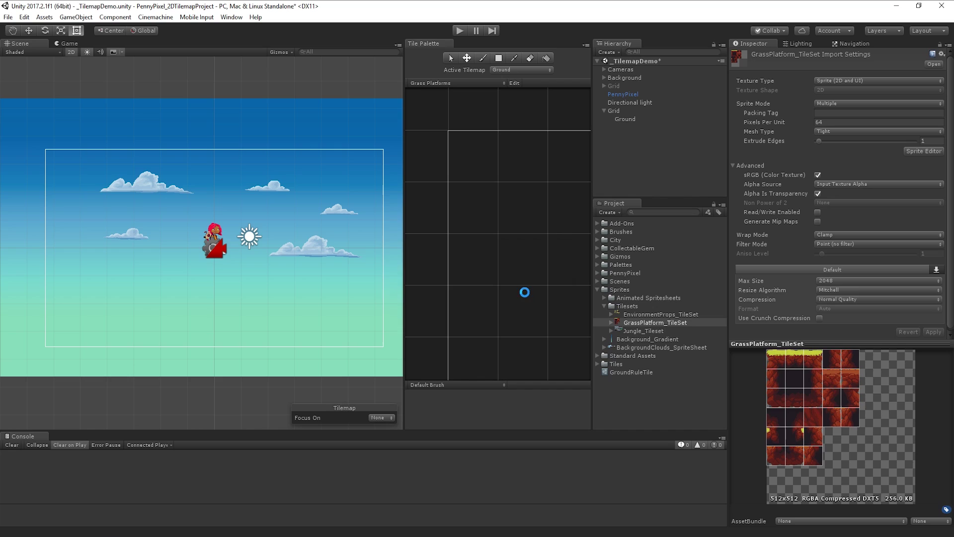
scroll(527, 251, down, 2)
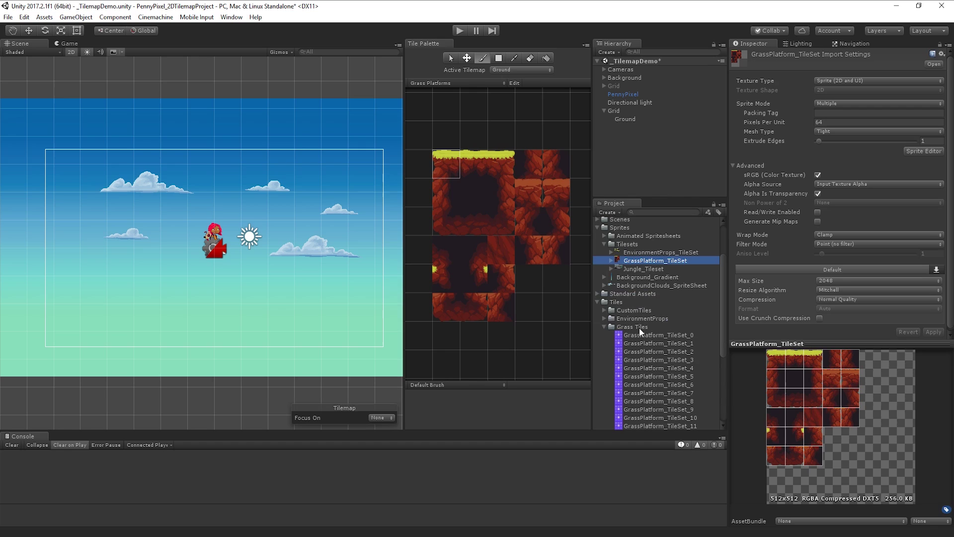
click(639, 335)
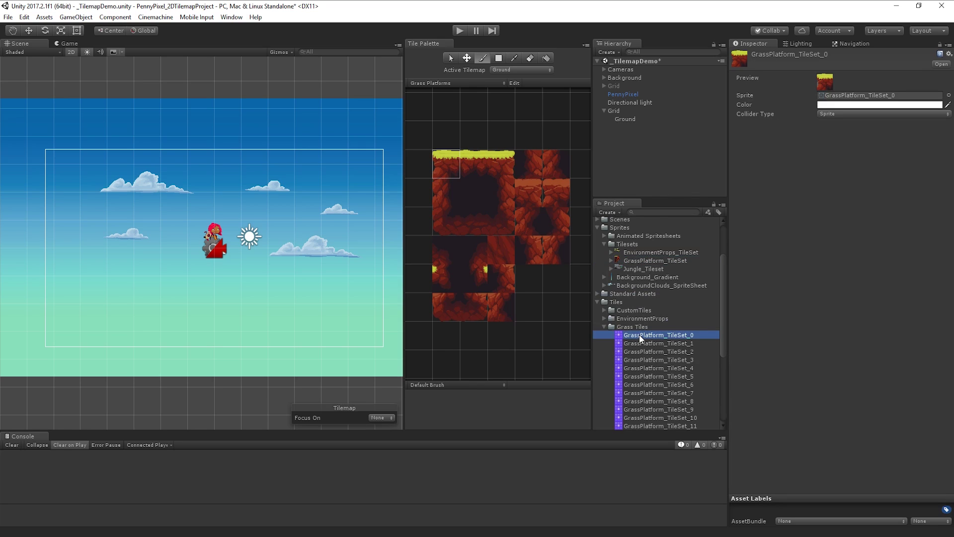
click(605, 326)
click(598, 363)
Paint the grass-topped tiles across the upper rows of the platform
click(447, 164)
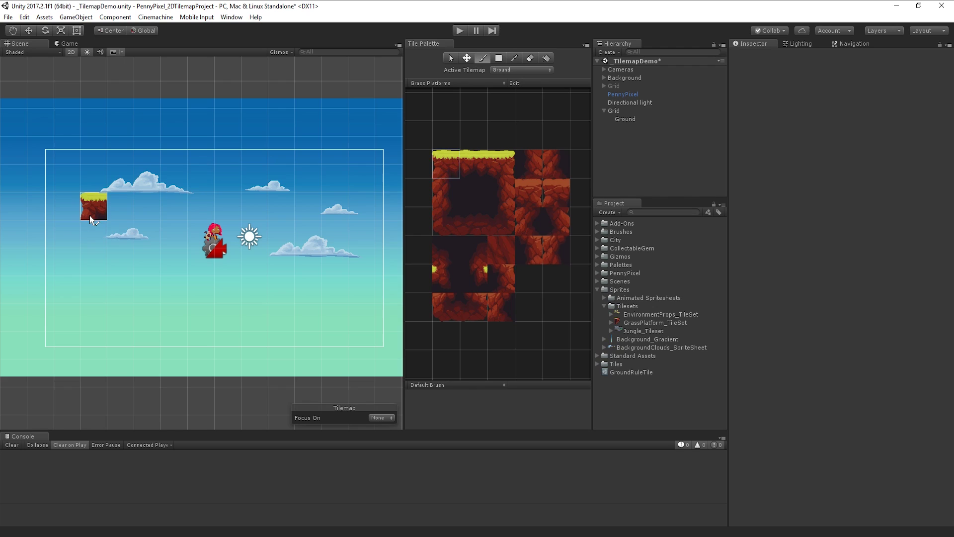
mouse_move(177, 271)
mouse_down()
mouse_move(244, 321)
mouse_move(165, 283)
mouse_move(306, 291)
mouse_up()
click(480, 168)
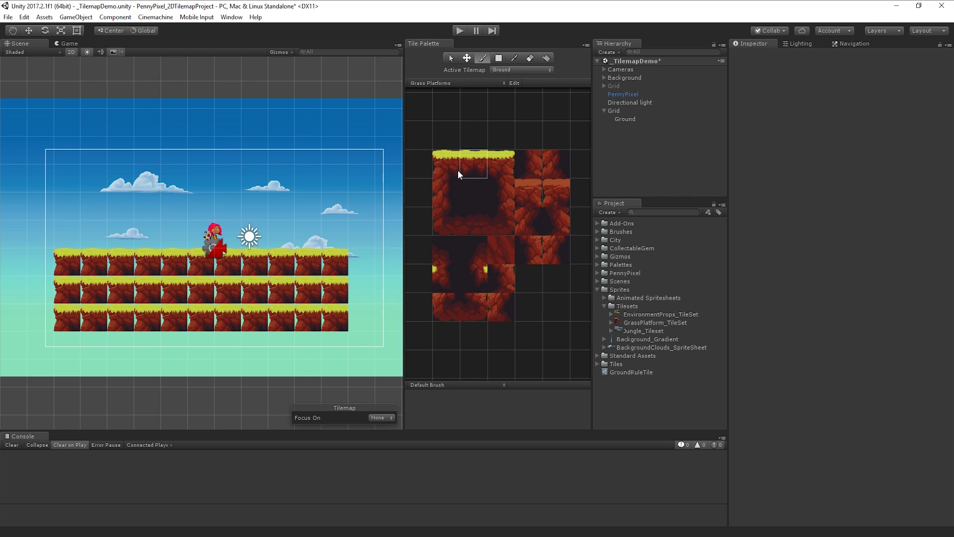
click(501, 192)
drag(107, 267, 336, 265)
Fill the platform's middle with dark interior tiles and add its bottom rock edge and corners
click(446, 193)
click(67, 289)
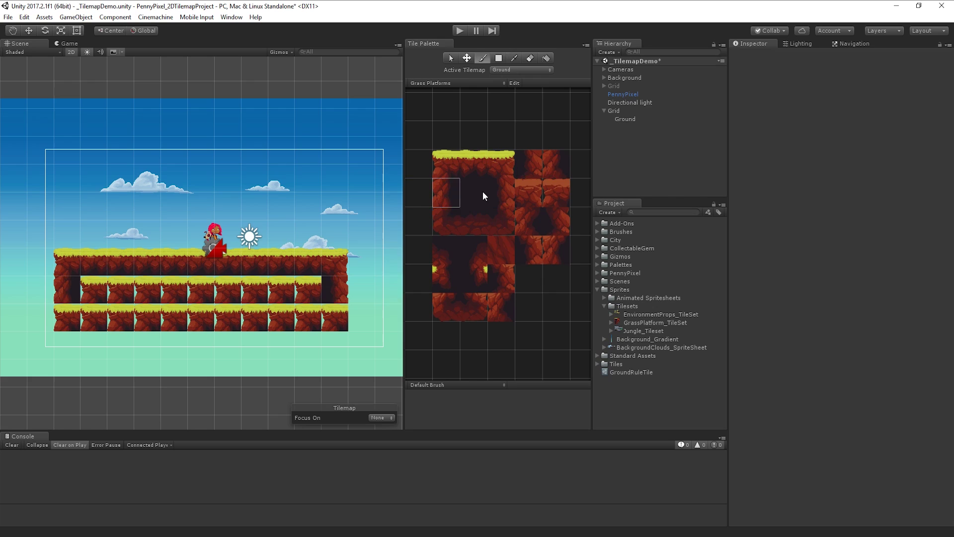
click(474, 192)
drag(93, 291, 282, 284)
click(460, 224)
click(336, 318)
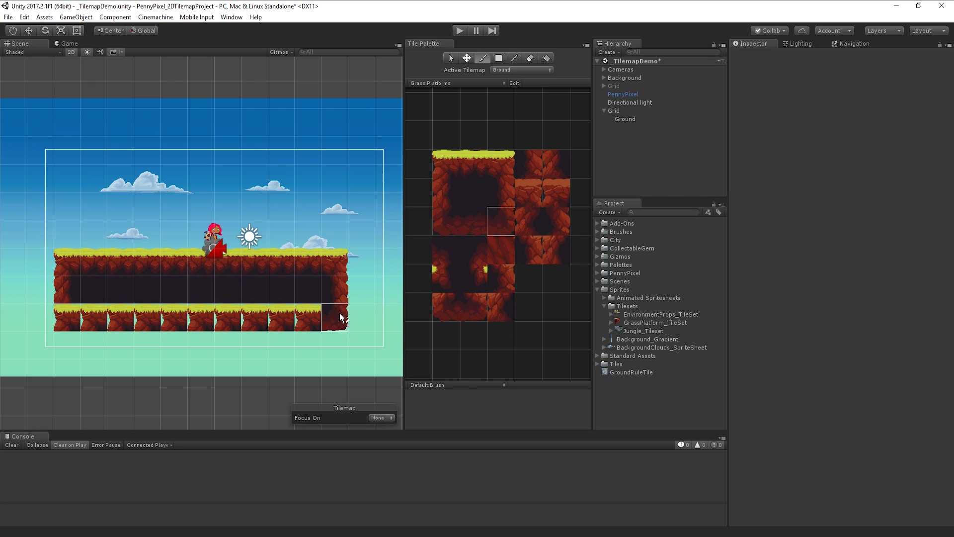
drag(289, 316, 90, 318)
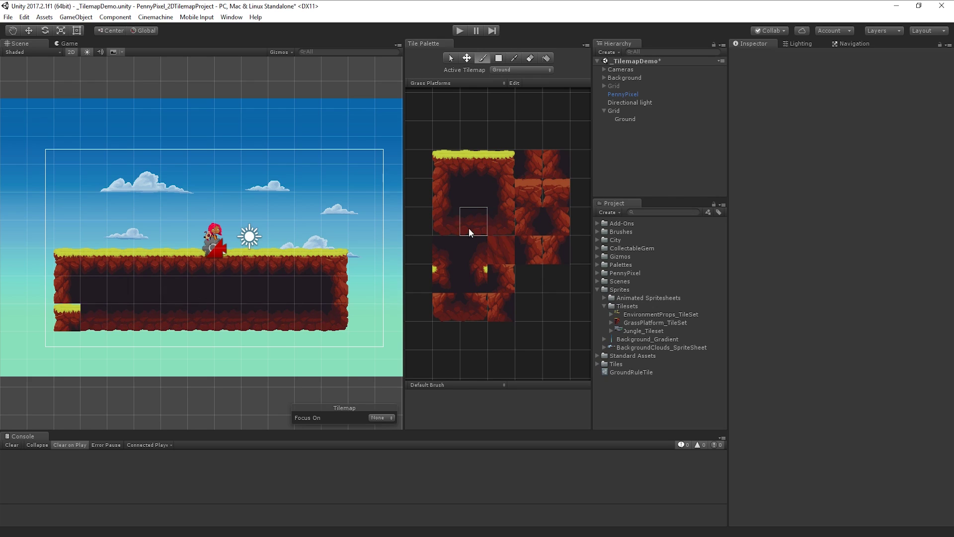
click(446, 222)
click(67, 317)
Stamp a 3x3 platform block at the bottom-left and erase the upper-right block
drag(496, 200, 513, 221)
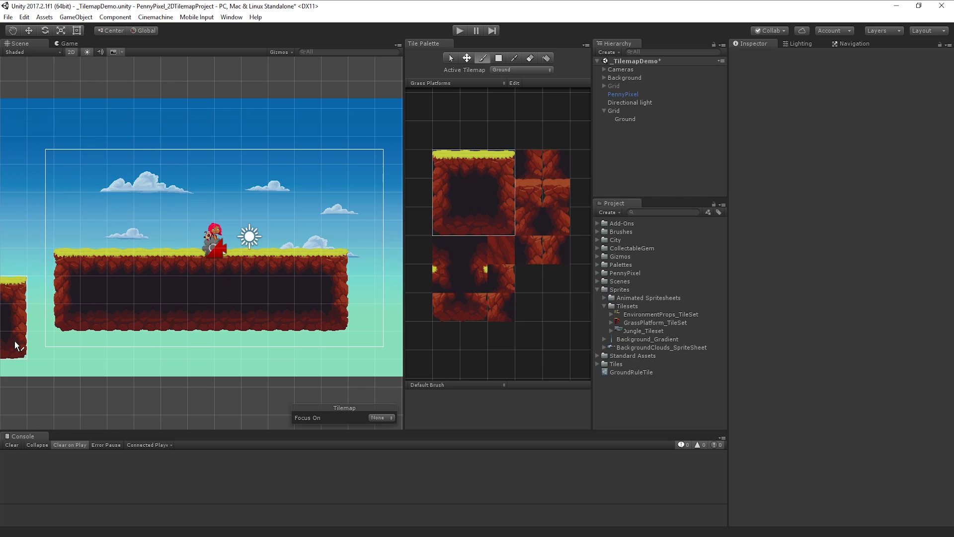
click(14, 342)
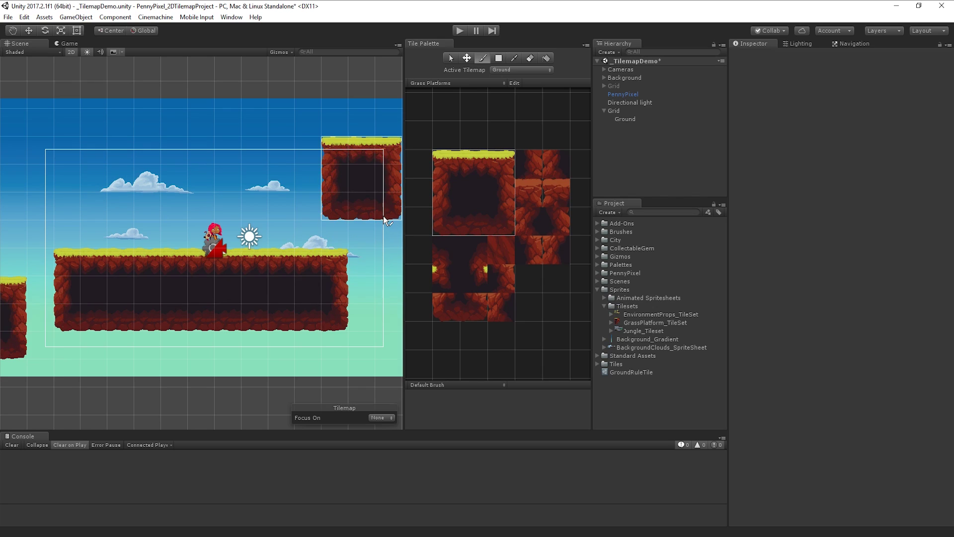
click(556, 278)
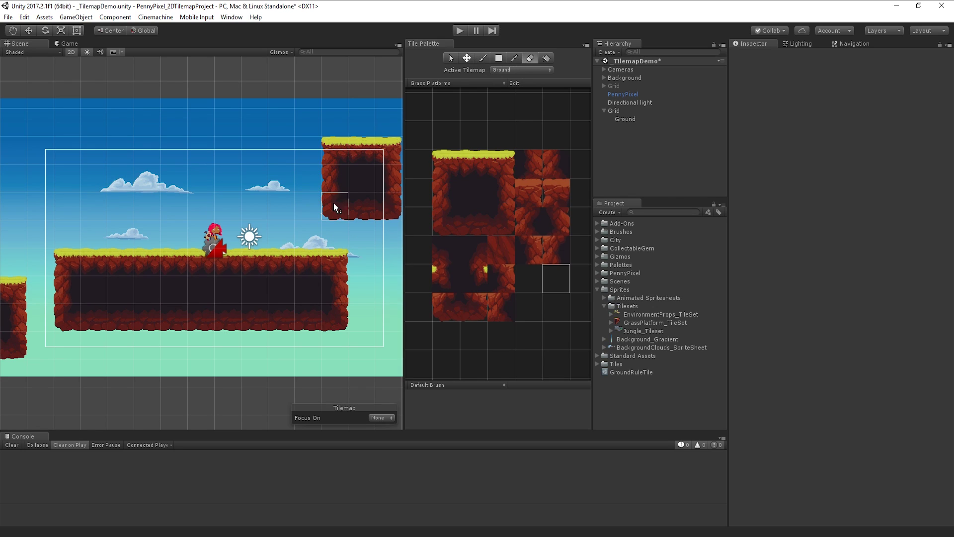
drag(333, 203, 382, 213)
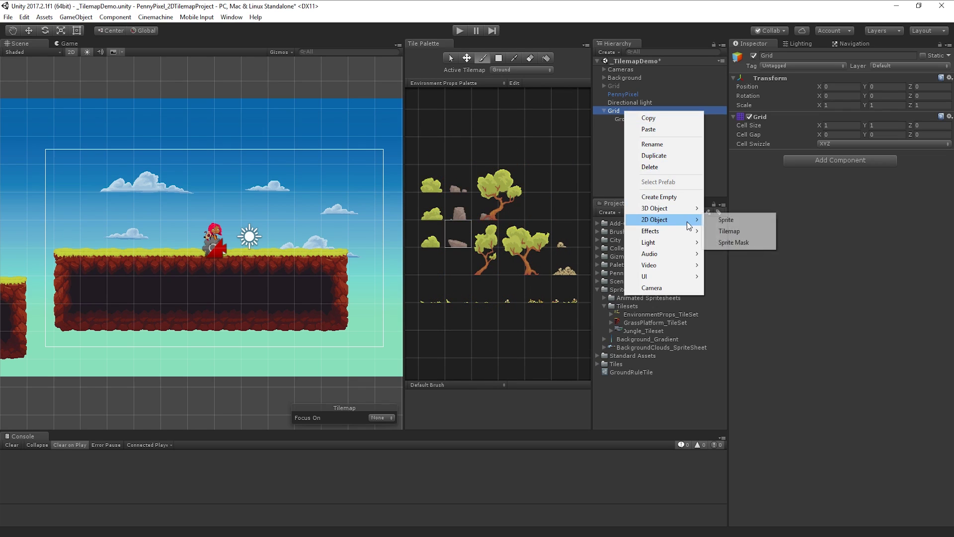
Add a new tilemap under Grid named Background
click(736, 230)
click(796, 60)
text(Background)
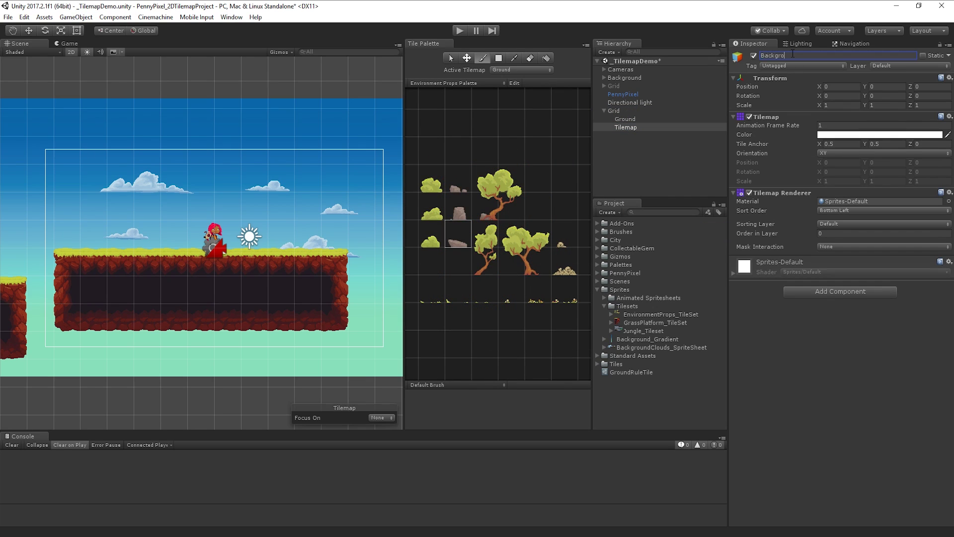
key(Return)
Paint tree props along the platform, set Background Order in Layer to -1, then reselect Ground
click(295, 224)
click(80, 224)
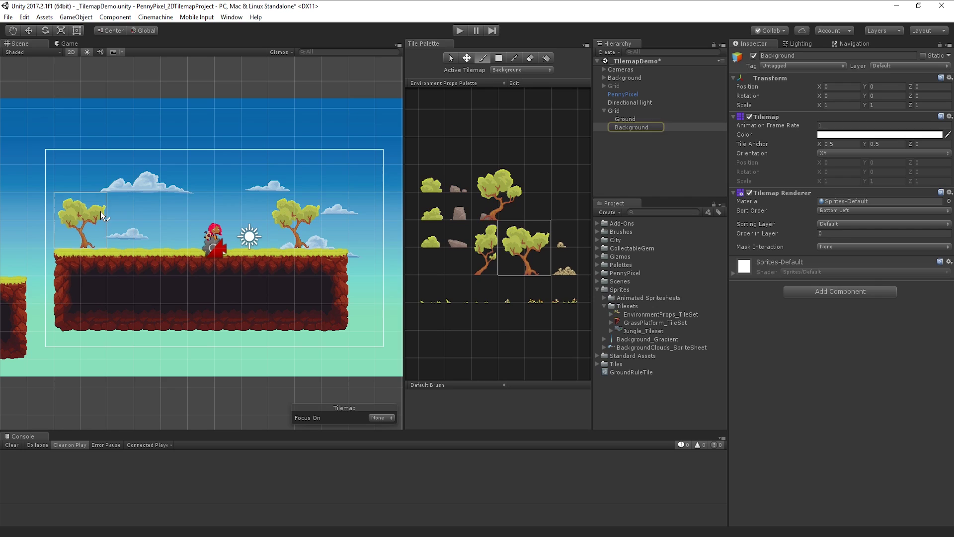
click(498, 193)
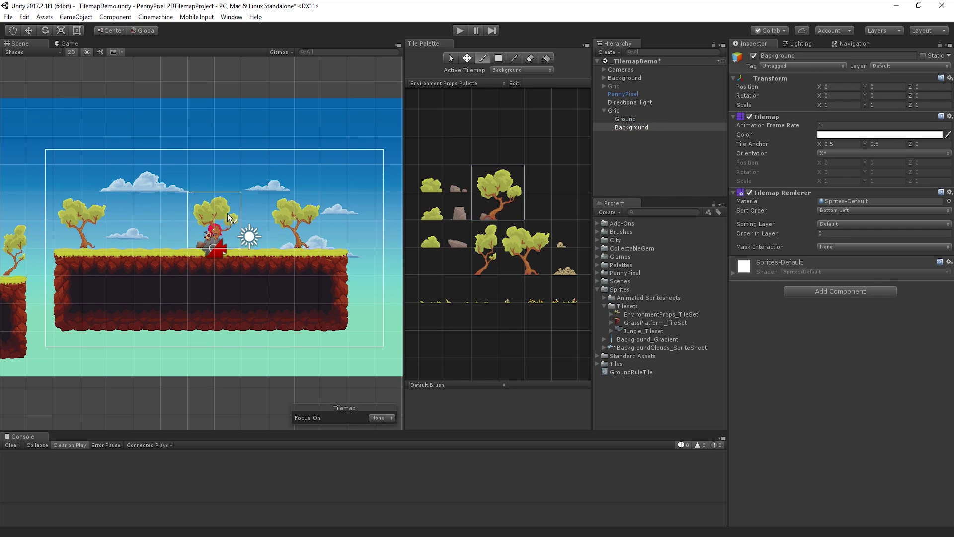
click(186, 224)
click(879, 233)
text(-1)
click(880, 135)
mouse_move(677, 311)
mouse_down()
mouse_move(642, 315)
mouse_move(657, 312)
mouse_up()
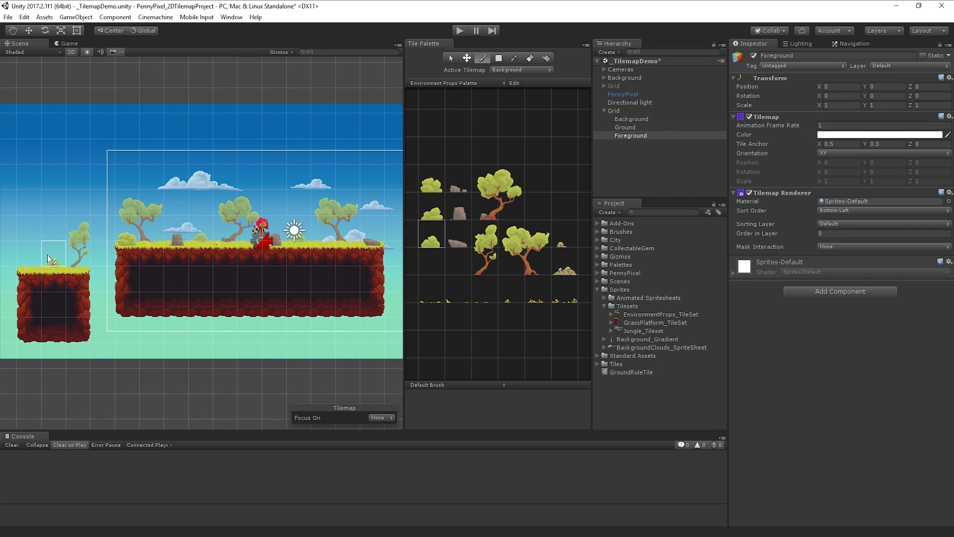
click(633, 112)
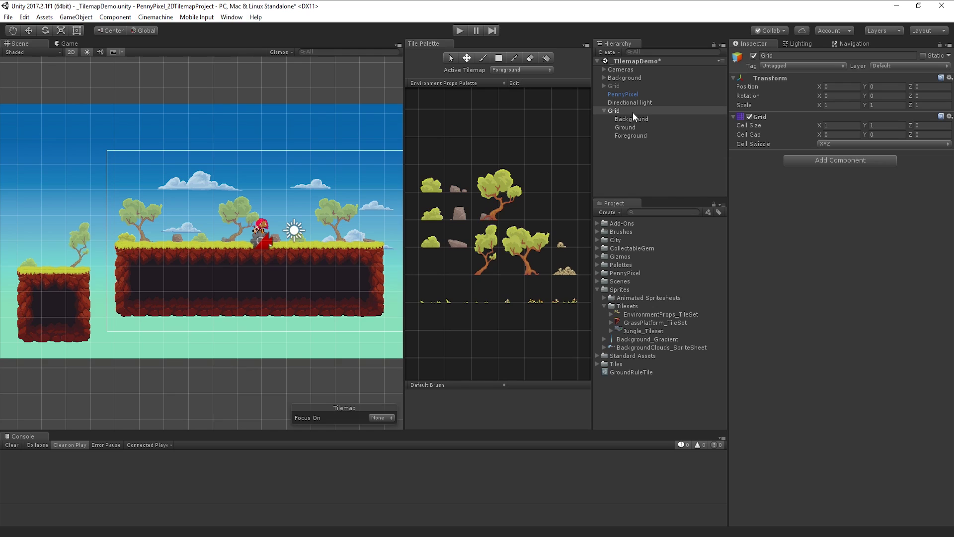
click(636, 126)
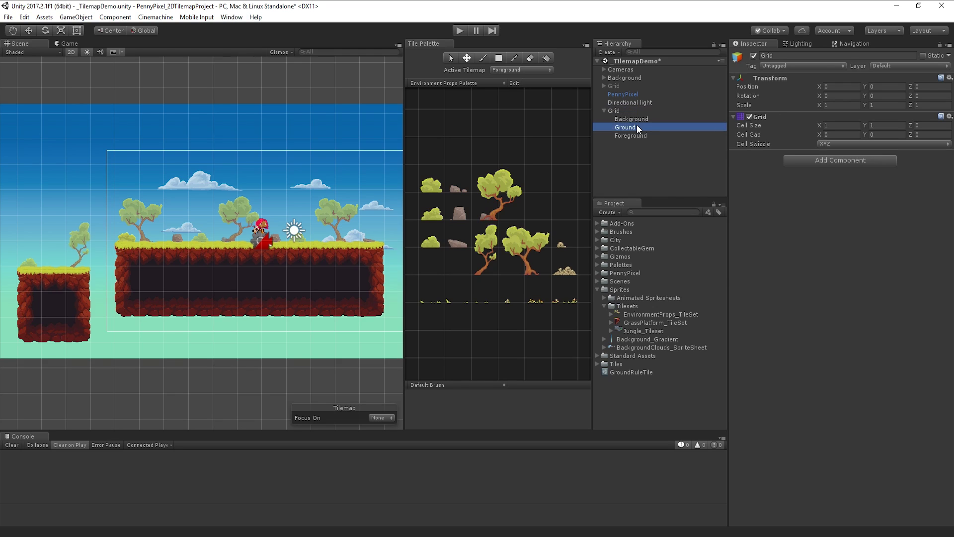
Add a Tilemap Collider 2D component to the Ground tilemap
click(827, 291)
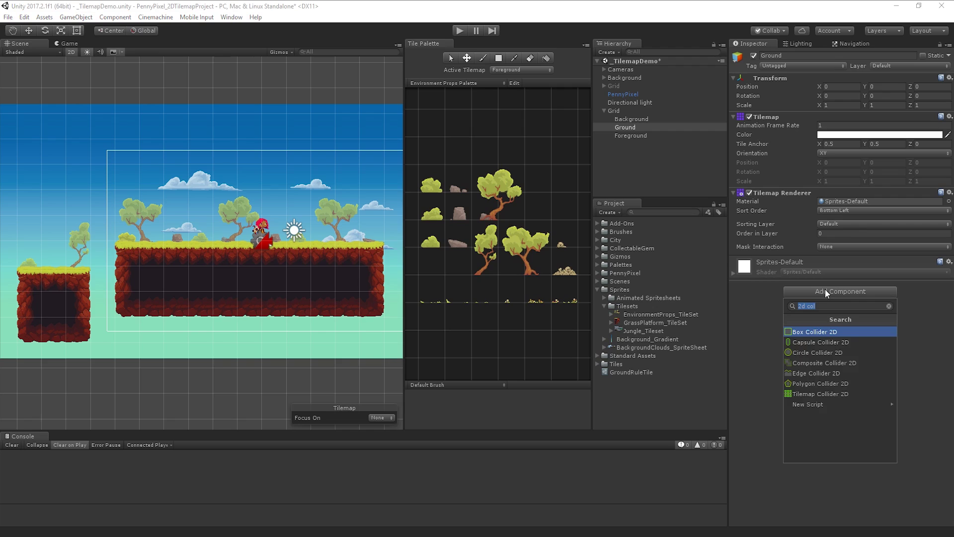
click(842, 395)
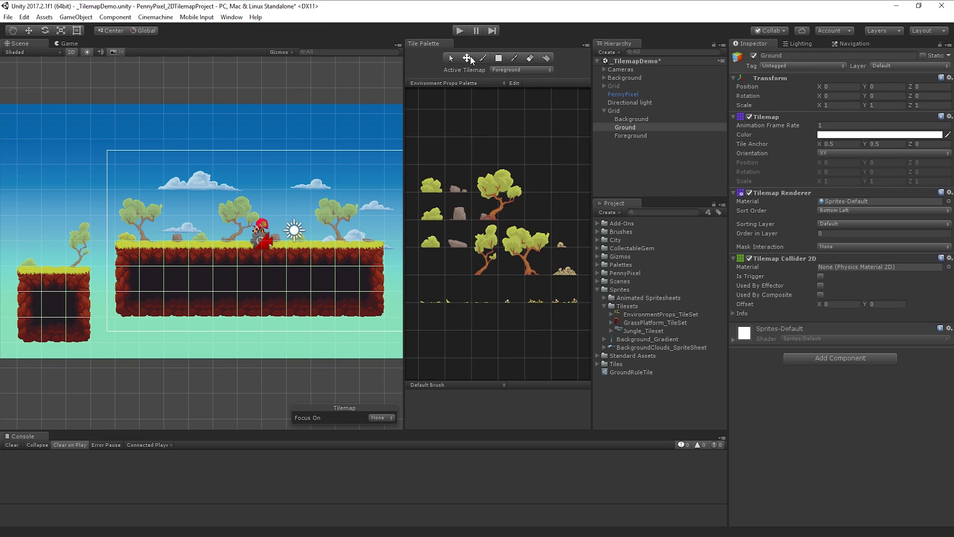
Enter Play mode to watch the character run on the grass platform
click(460, 29)
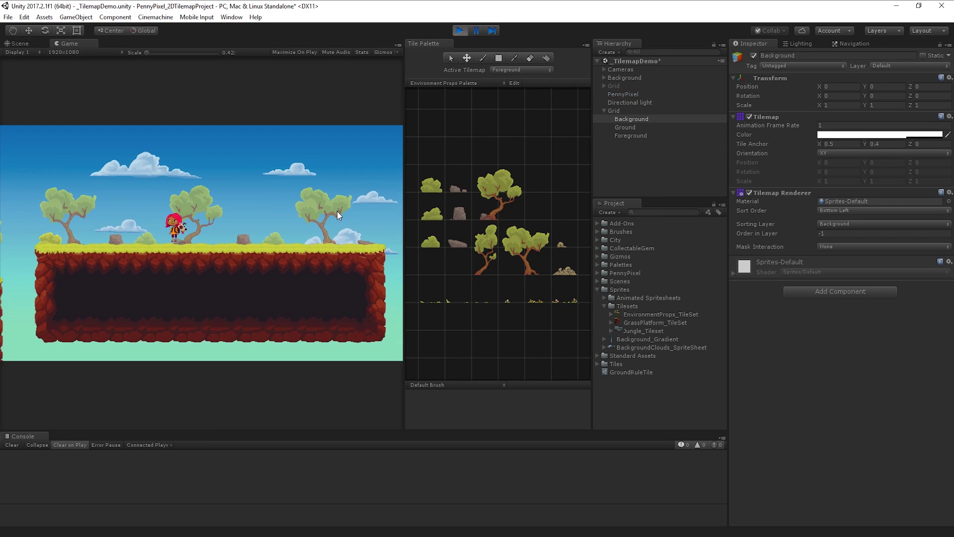